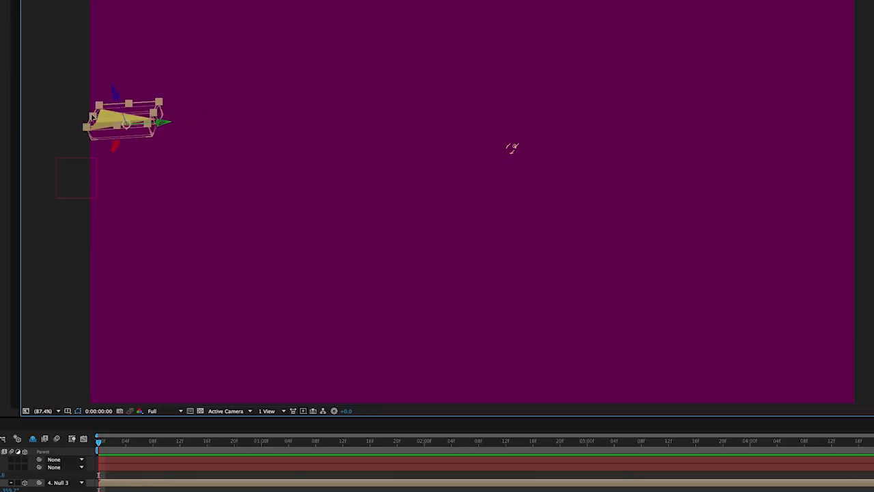
Step: Move the paper airplane off-screen past the left edge of the frame
left_click_drag(92, 117, 57, 102)
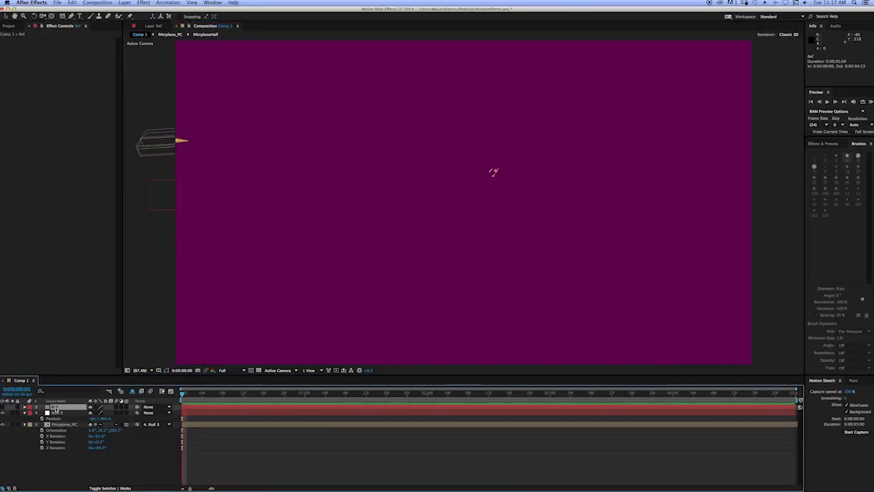
Step: Paint a looping turquoise flight path on the Ref layer with the Brush tool and enable Paint on Transparent
double_click(56, 407)
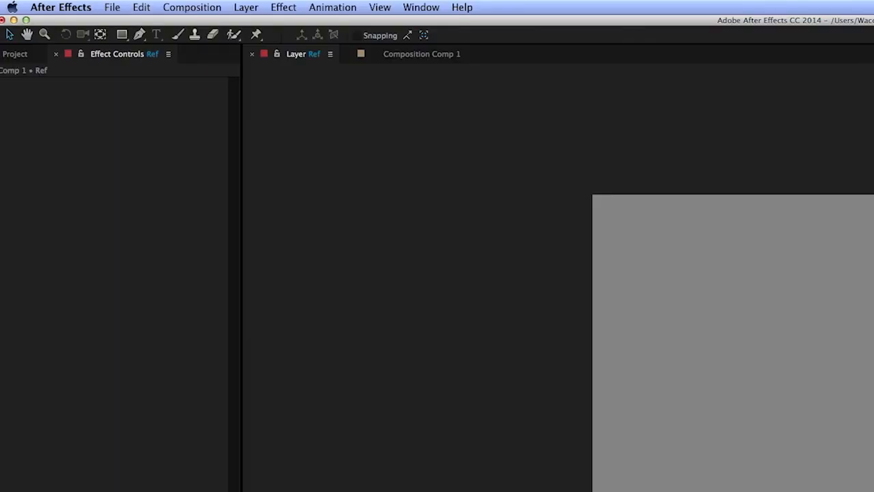
left_click(90, 15)
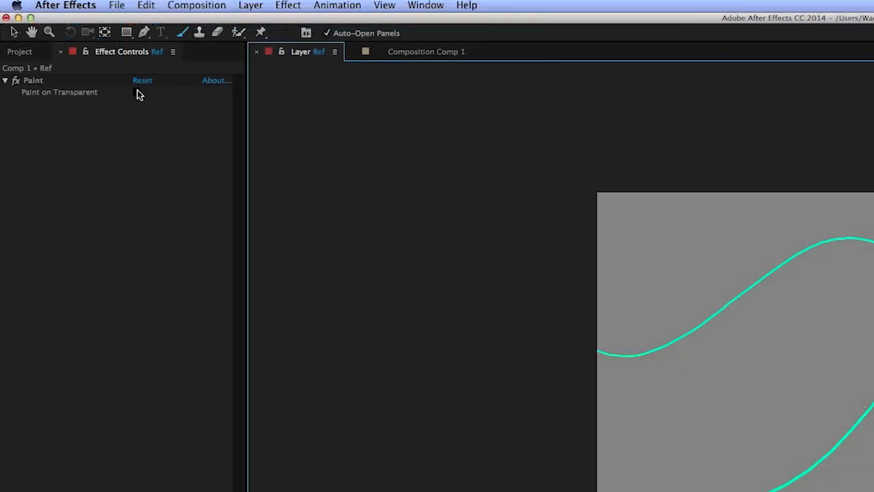
left_click(65, 43)
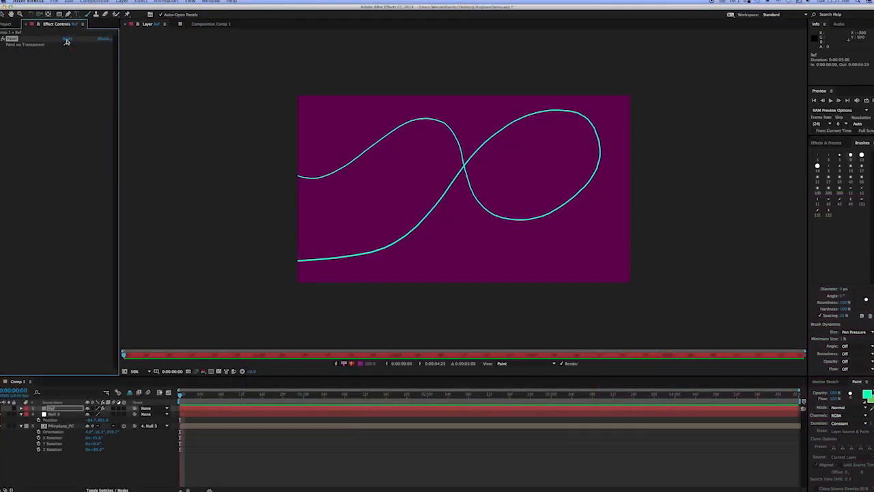
Step: Return to Comp 1, hide the PAirplane_PC layer and show the Ref layer
left_click(218, 24)
left_click(2, 426)
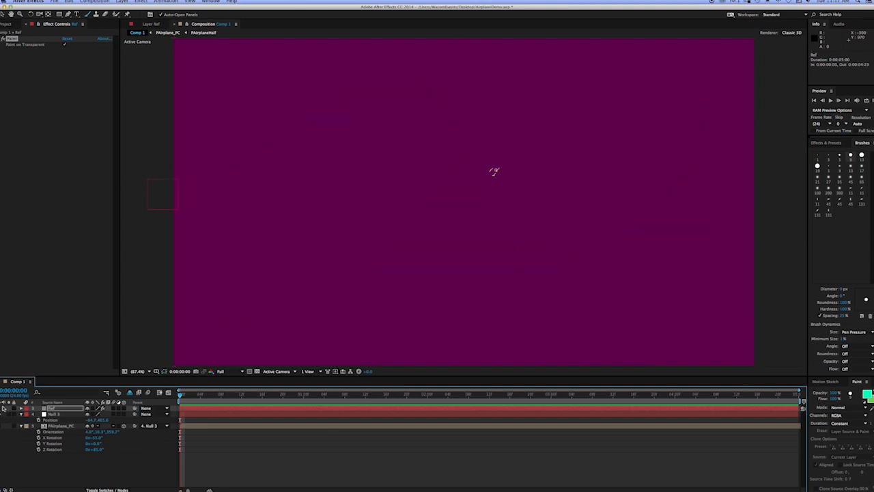
left_click(0, 409)
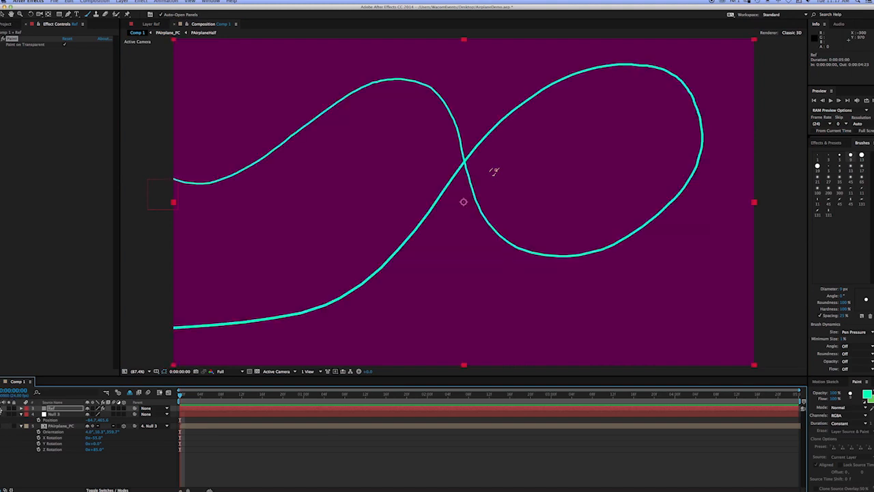
Step: Record a Motion Sketch of Null 3 along the painted path at 100% capture speed with smoothing 0
left_click(63, 415)
mouse_move(164, 196)
left_mouse_down()
mouse_move(296, 245)
mouse_move(235, 228)
mouse_move(174, 190)
left_mouse_up()
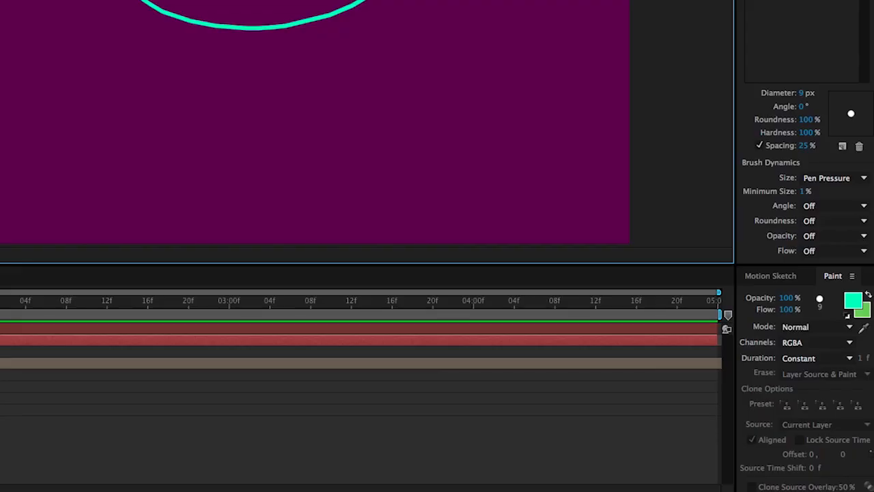
left_click(770, 276)
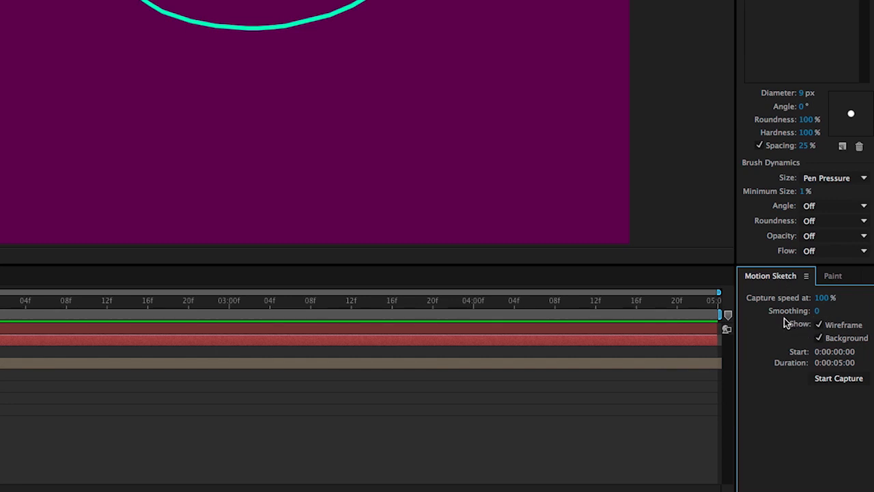
left_click(842, 381)
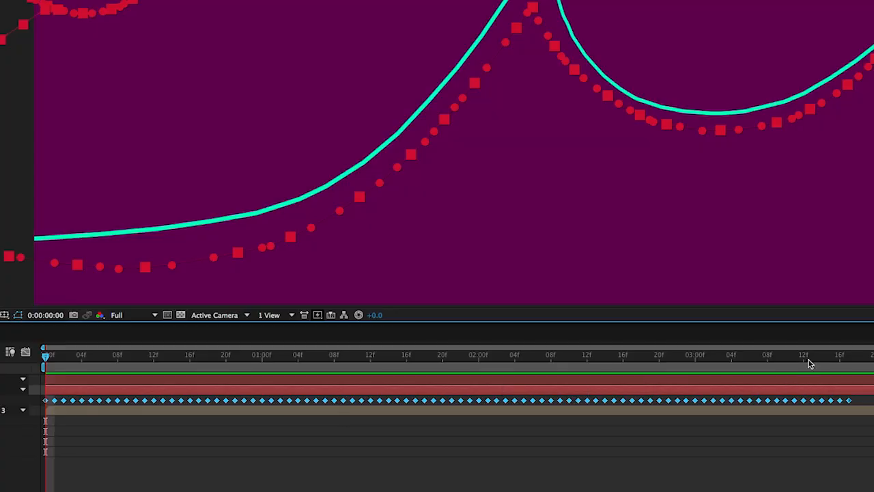
Step: Examine the airplane's captured motion and Null 3's Position curves in the Graph Editor
left_click(1, 389)
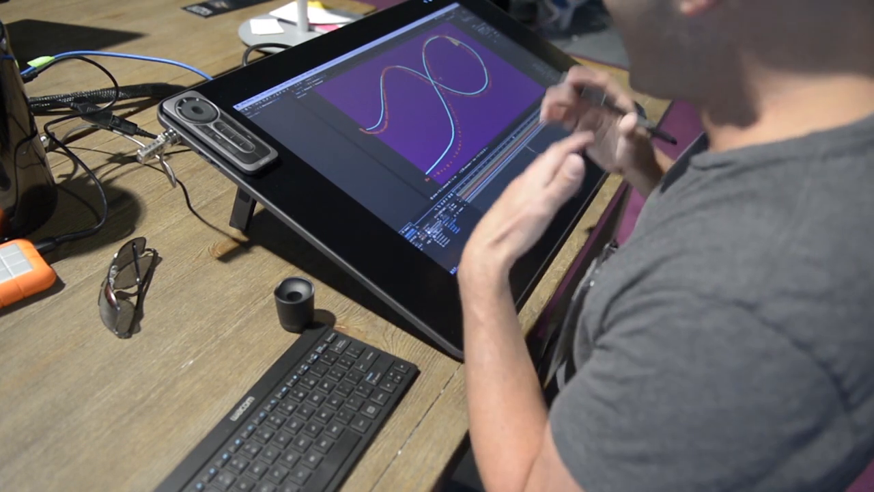
left_click(462, 193)
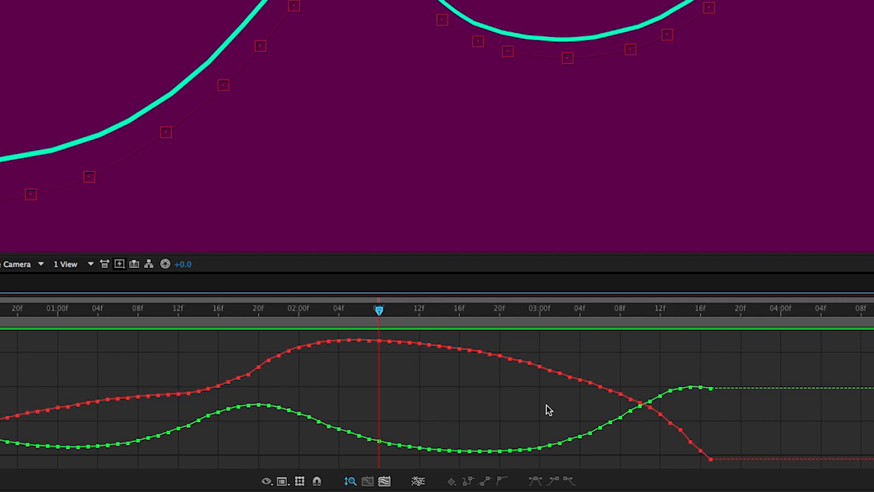
Step: Close the Graph Editor, return to the first frame and delete all of Null 3's captured Position keyframes
key("shift+F3")
key("Home")
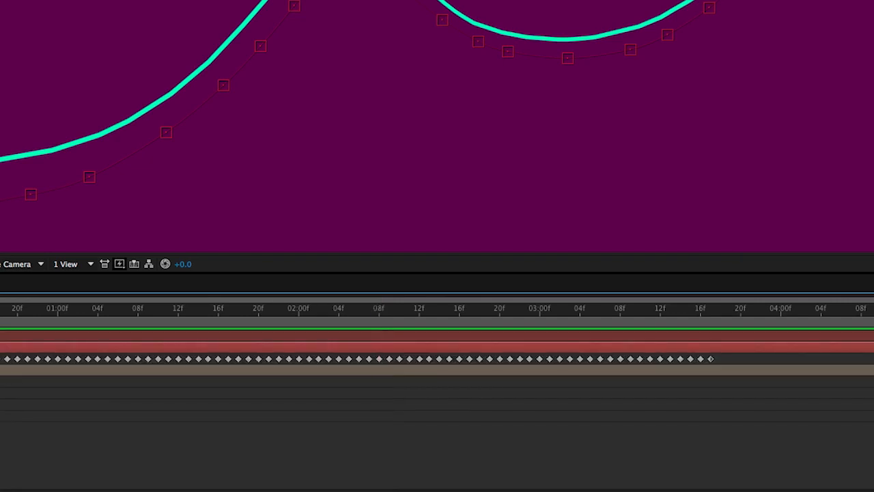
key("Delete")
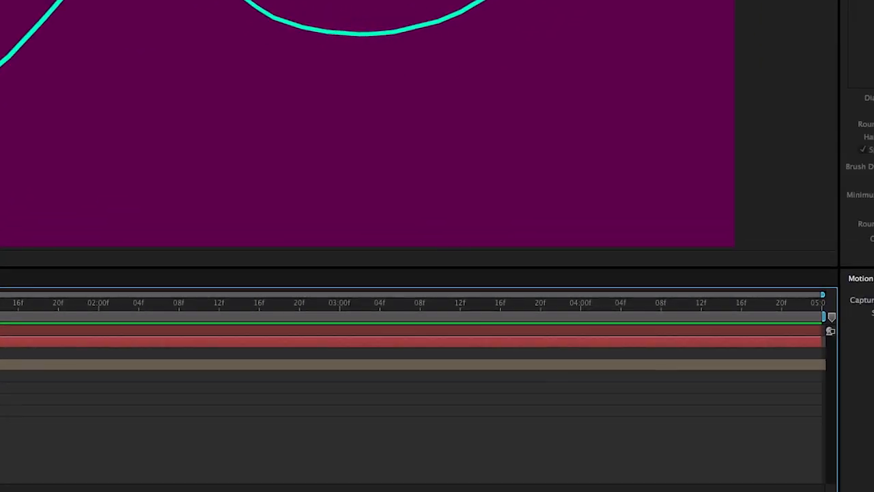
Step: Set the Motion Sketch smoothing to 5 and capture Null 3's motion along the painted path again
left_click(831, 310)
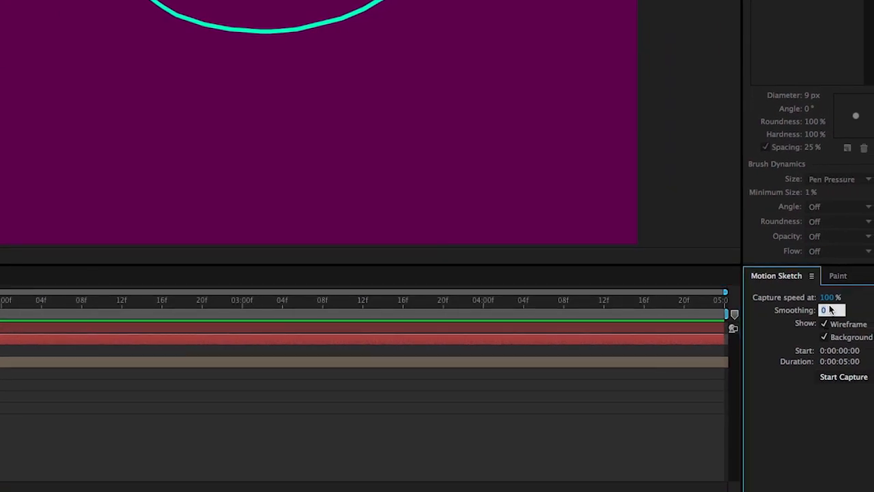
type("5")
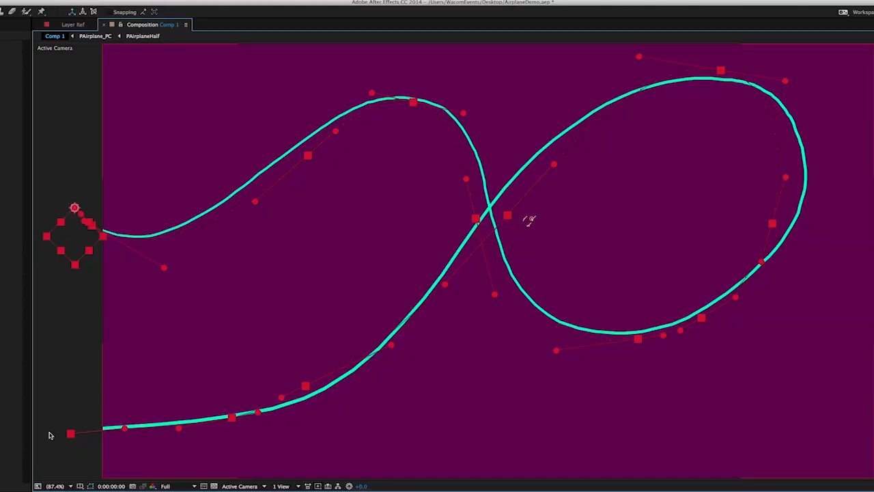
left_click(49, 489)
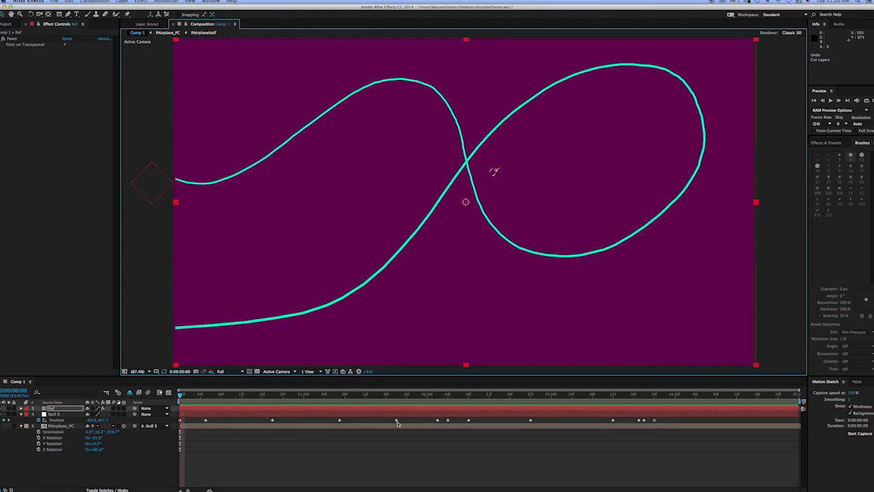
Step: Move the keyframe point on the lower-left stretch of Null 3's motion path onto the painted curve
left_click(396, 419)
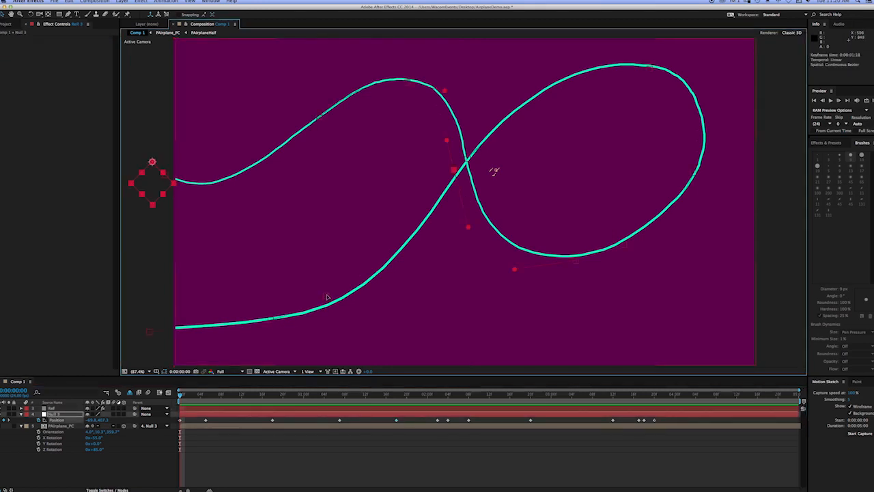
left_click(330, 302)
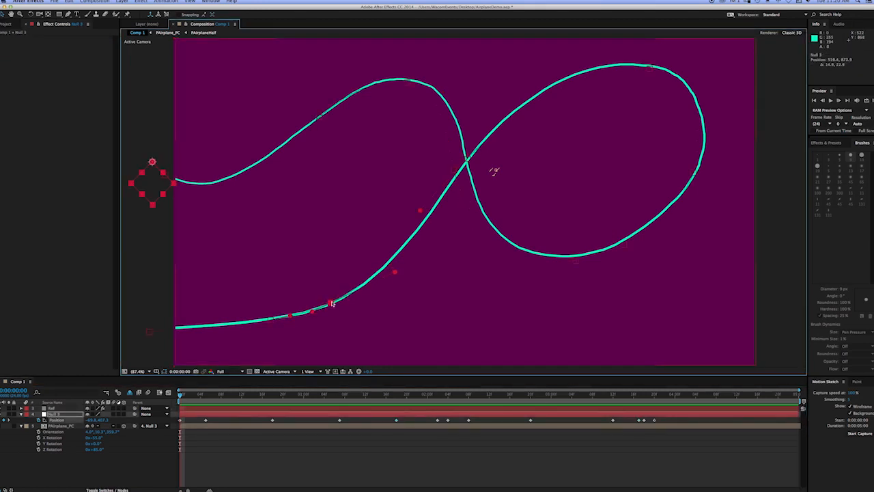
Step: Show the PAirplane_PC layer and preview the flight animation from the first frame
left_click(181, 400)
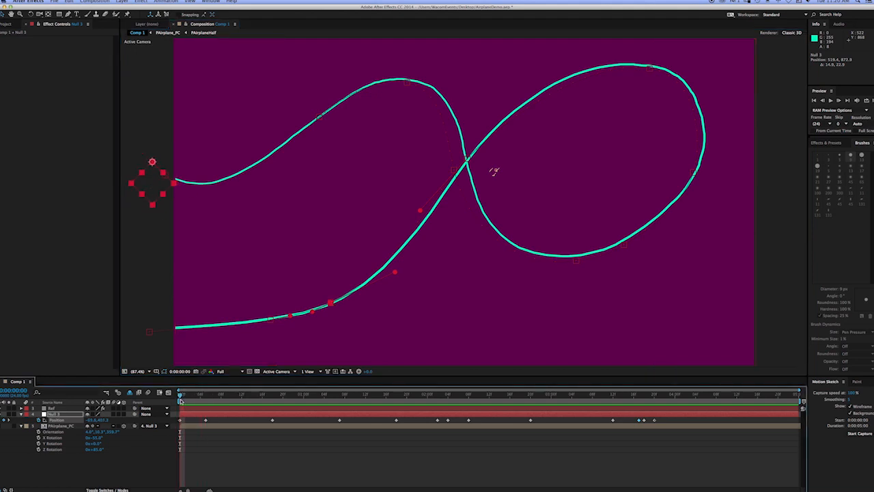
left_click(1, 427)
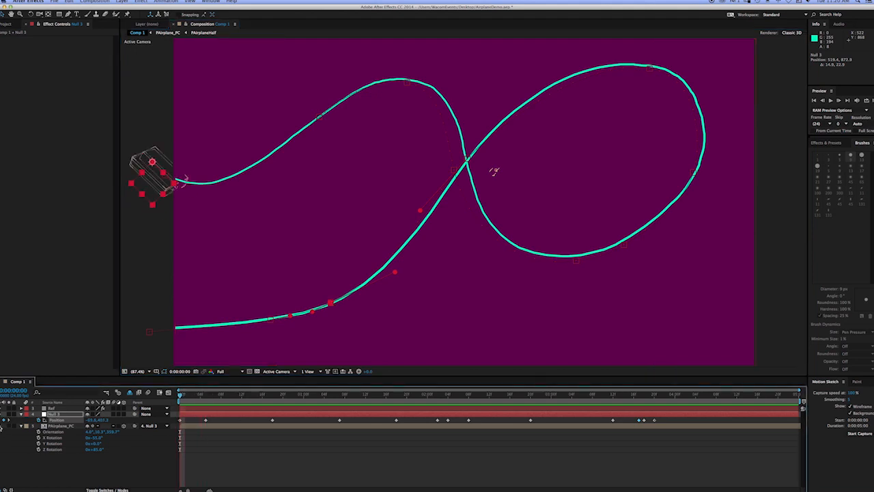
key("space")
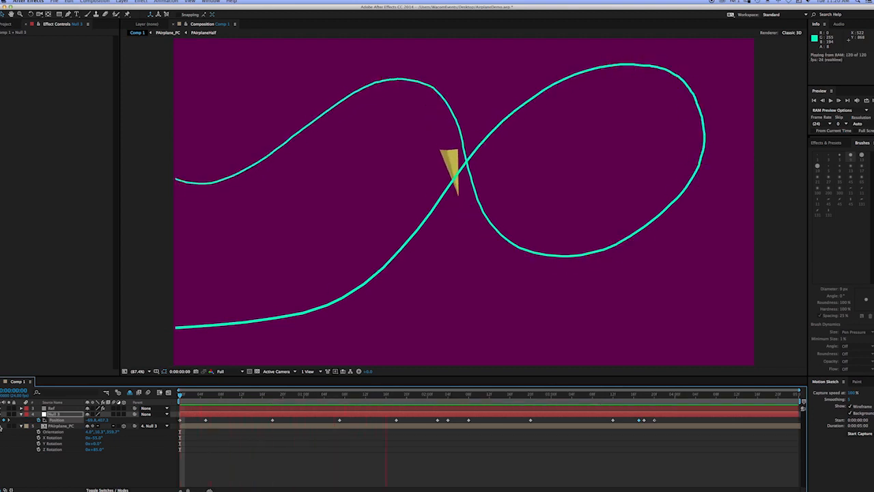
key("space")
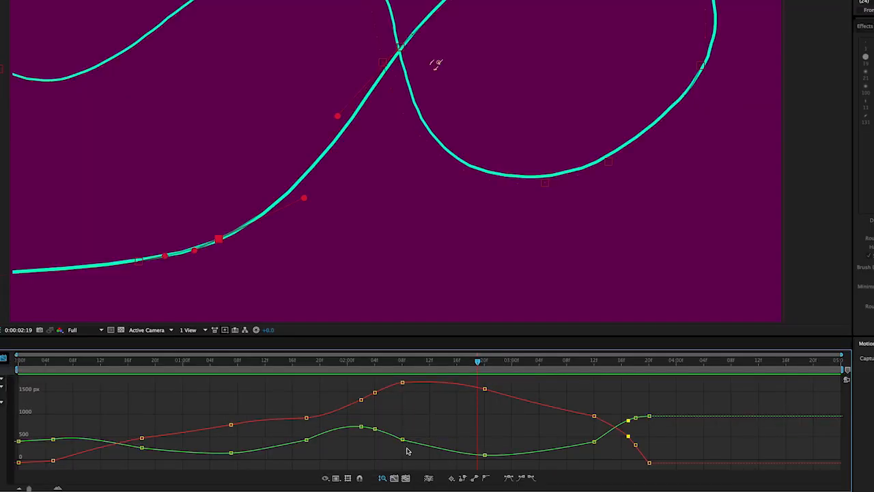
Step: Show Null 3's Position in the Graph Editor and switch it to the speed graph
left_click_drag(409, 455, 397, 431)
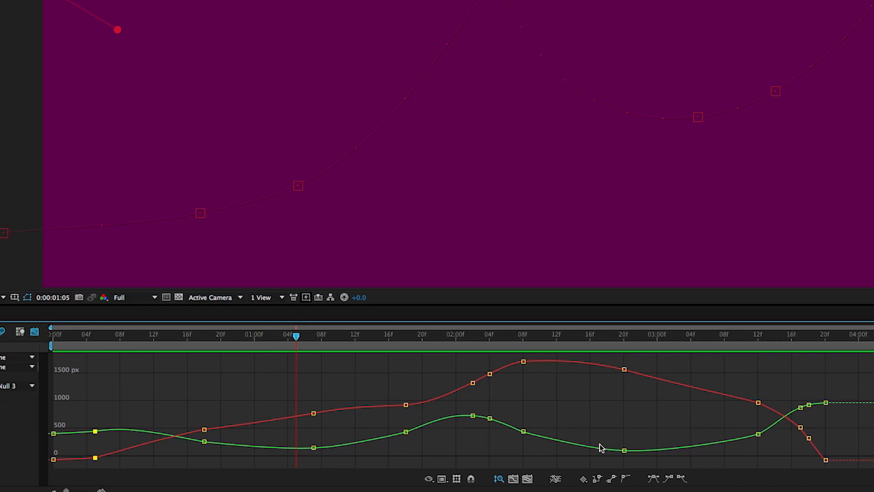
left_click(442, 478)
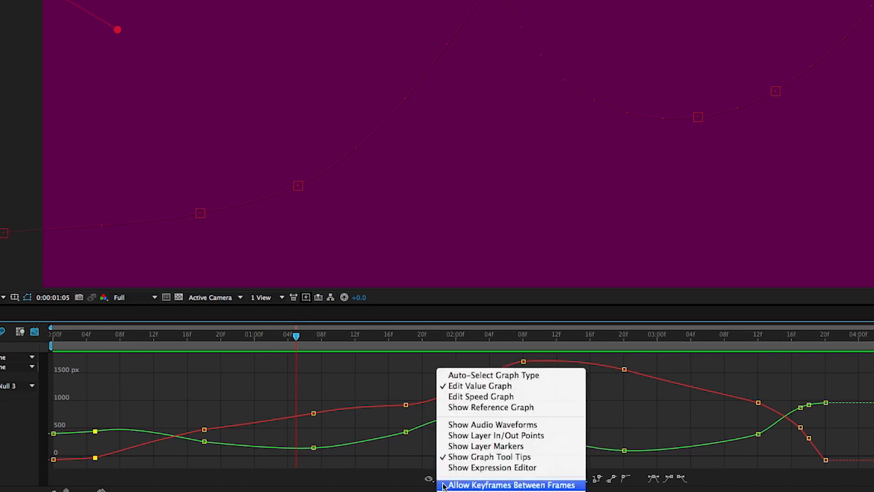
left_click(469, 396)
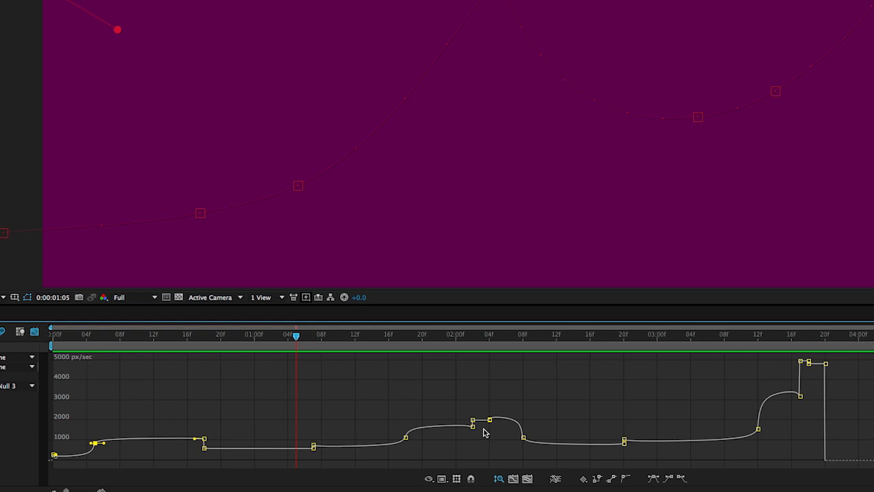
Step: Zoom in around 0:00:02:04 and adjust the speed of Null 3's Position keyframe at 0:00:02:02 to smooth the speed curve
left_click(489, 335)
key("=")
left_click_drag(362, 371, 364, 394)
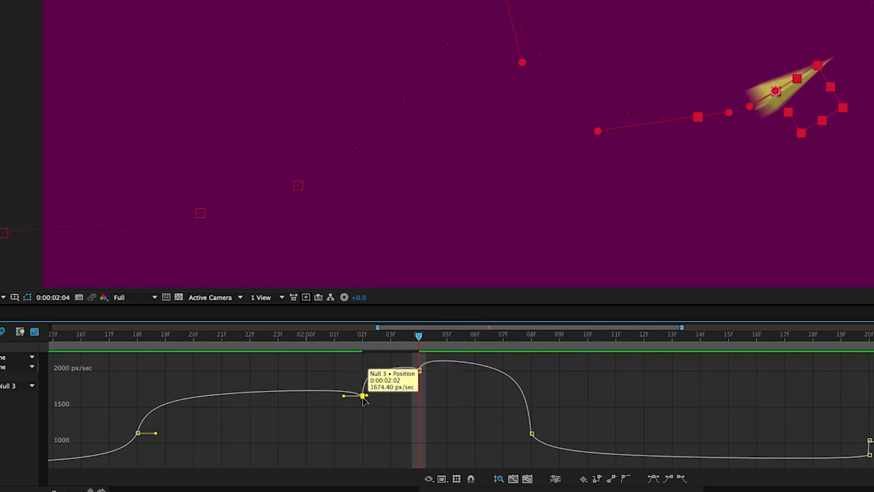
left_click(626, 477)
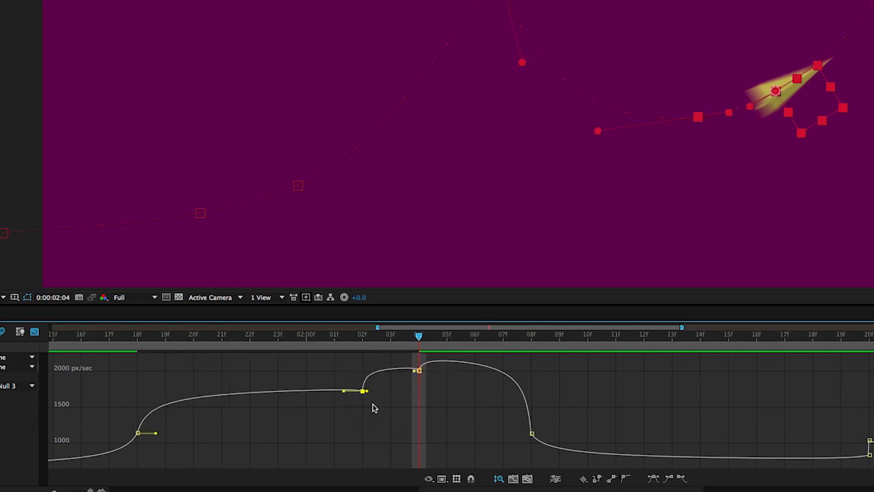
left_click_drag(364, 391, 362, 375)
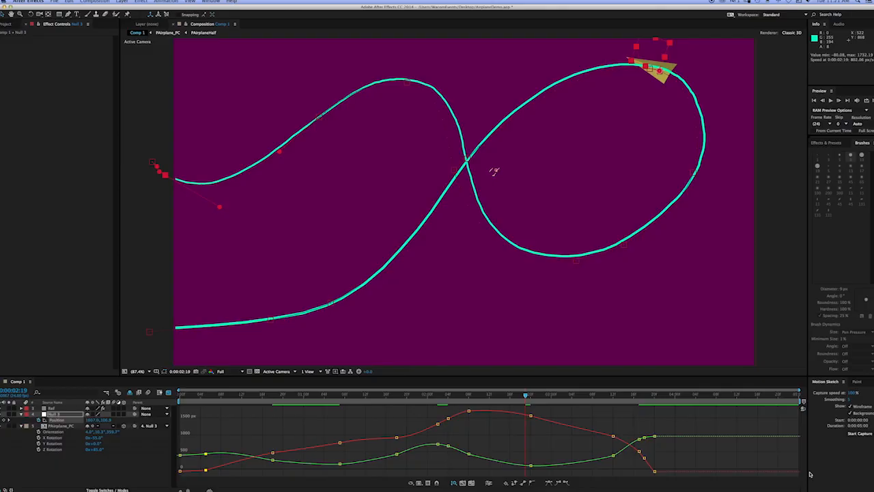
Step: Enable motion blur for all layers in Comp 1 that have their motion blur switch set
left_click(148, 392)
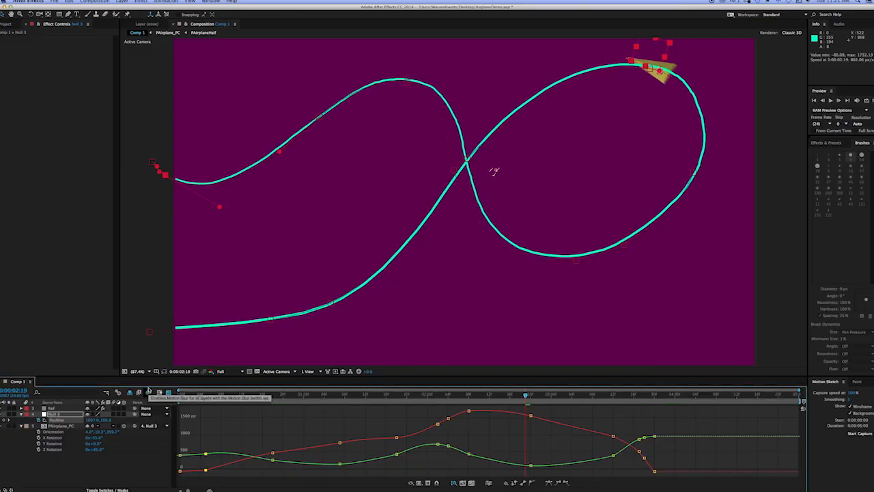